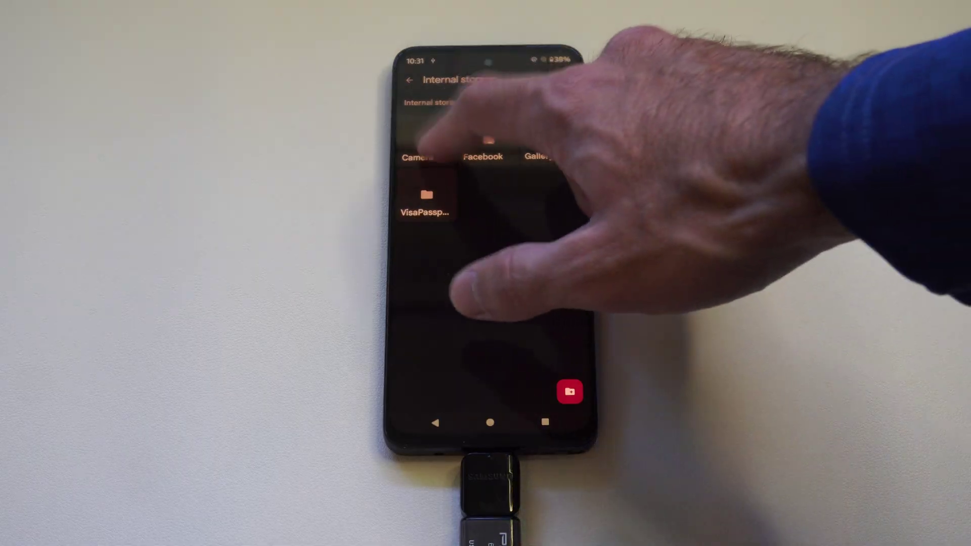
Peek into the empty Camera folder, return to DCIM and begin selecting Camera
click(418, 148)
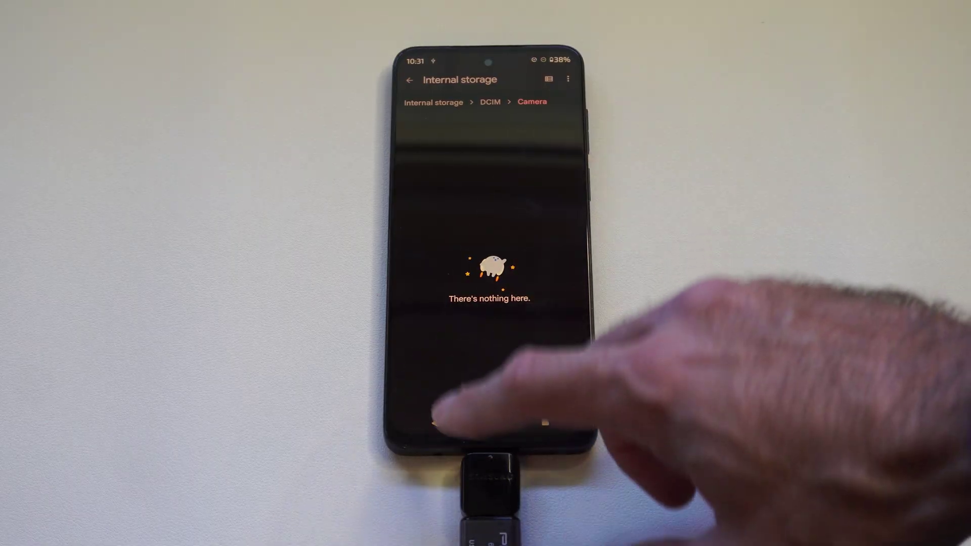
click(434, 422)
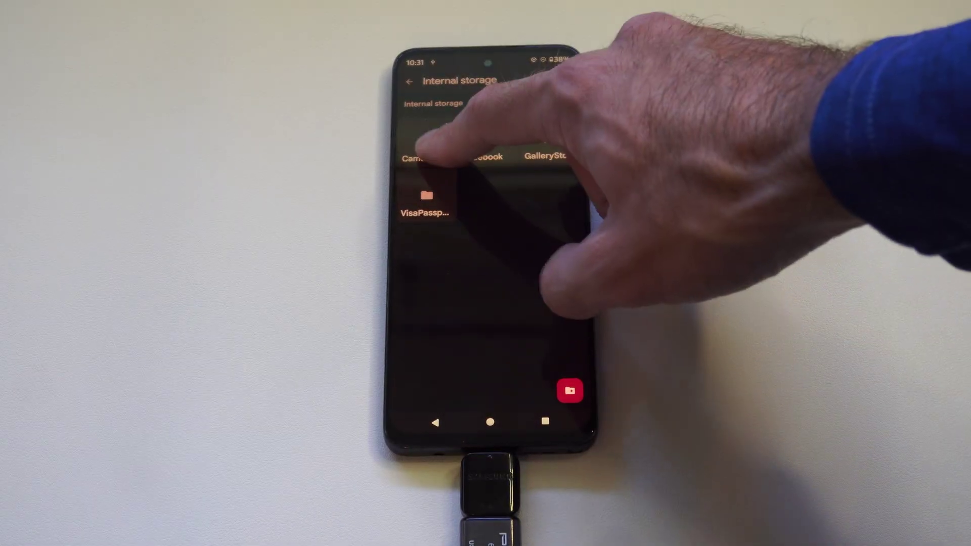
click(426, 145)
Select Facebook, GalleryStory and the fourth folder, choose Move to, and browse to USB 3.0 FD's DCIM folder
click(487, 140)
click(548, 141)
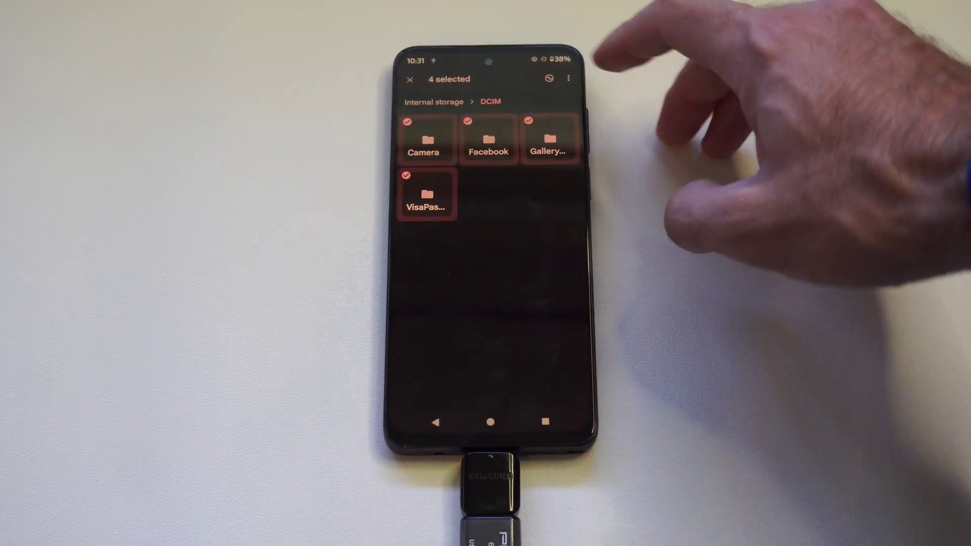
click(568, 78)
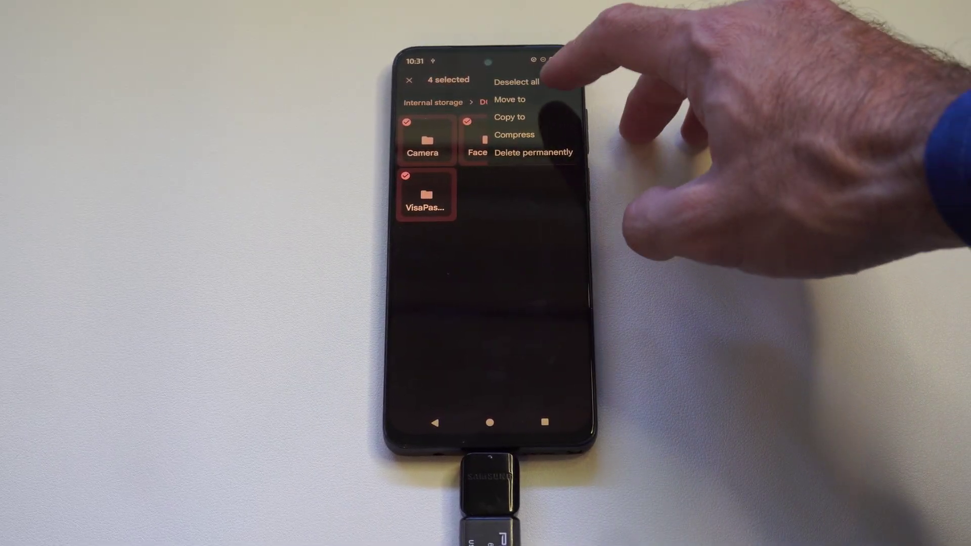
click(509, 100)
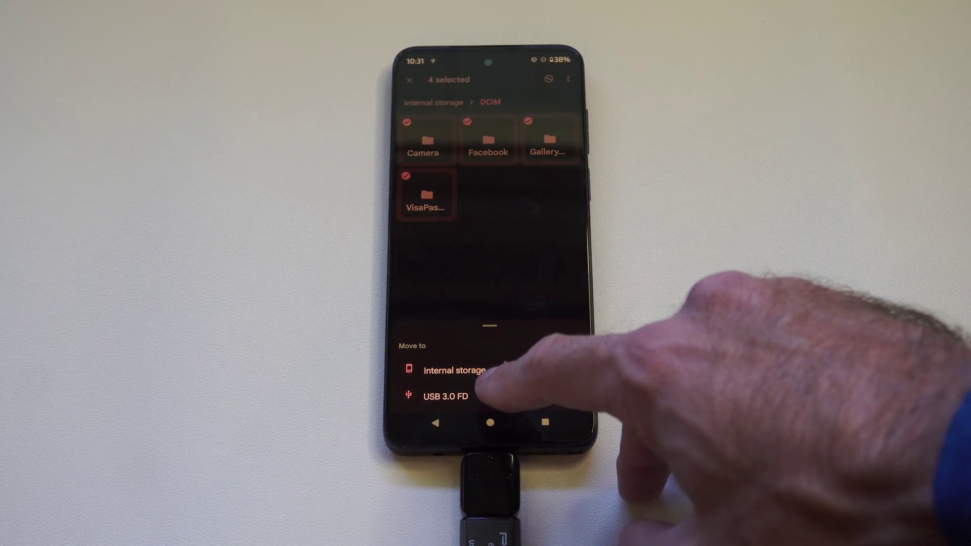
click(446, 397)
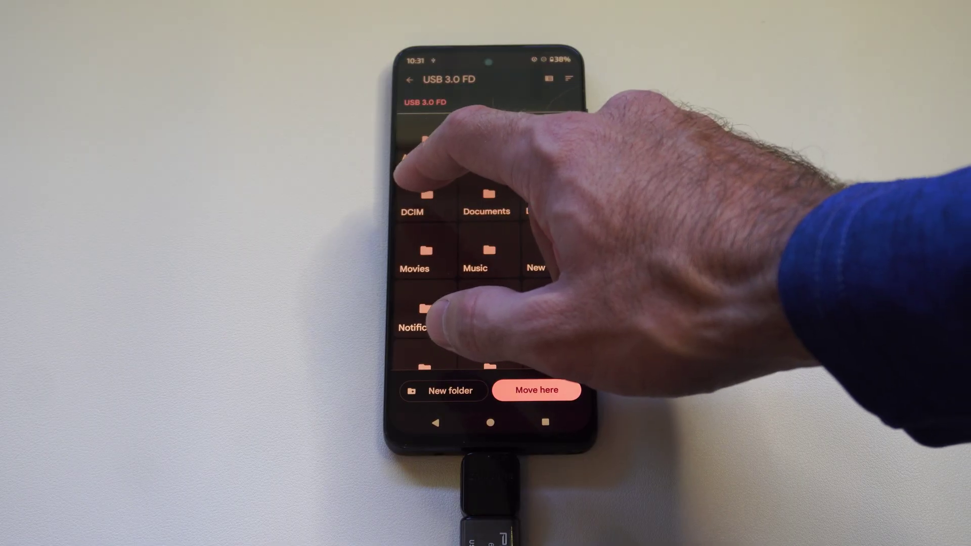
click(421, 198)
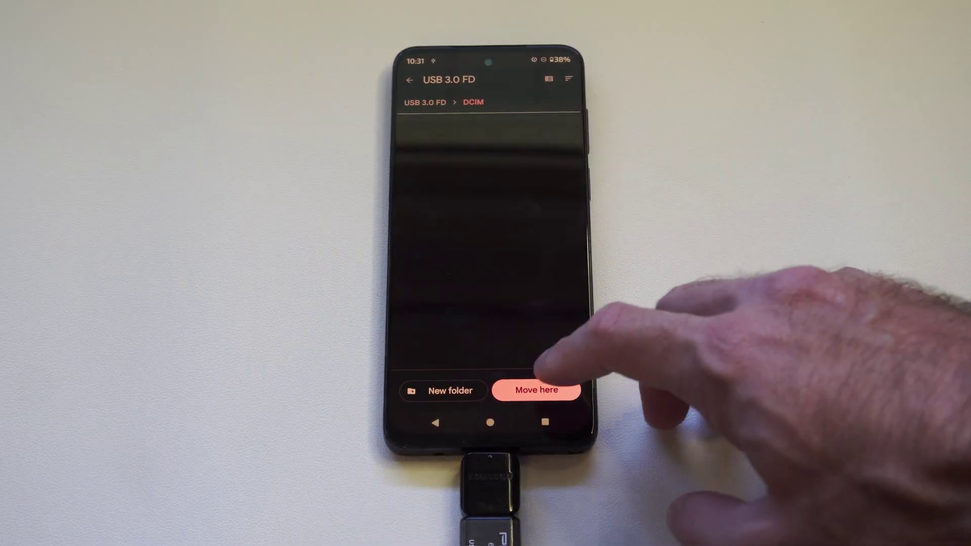
Confirm Move here so the four folders land in the USB drive's DCIM folder
click(536, 390)
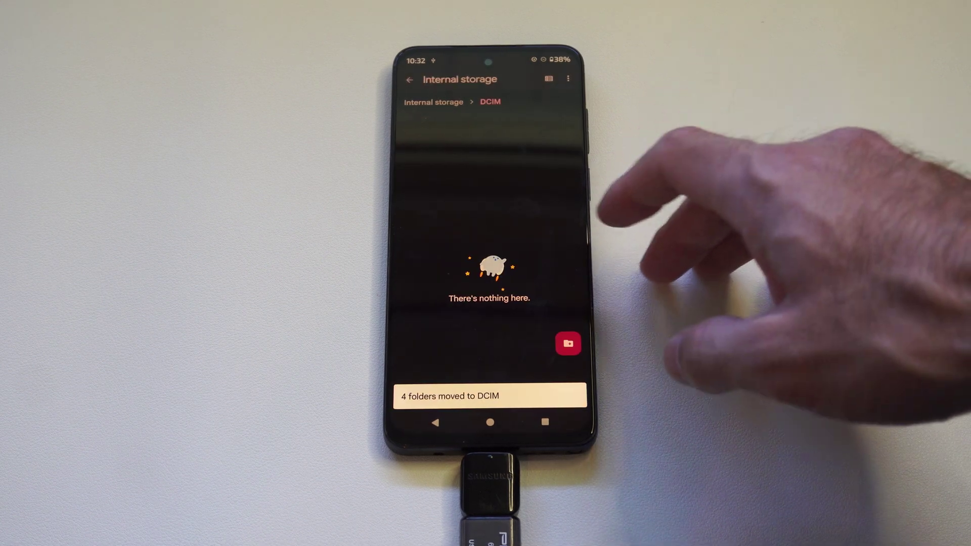
From the Files home, verify the four folders now sit in USB 3.0 FD's DCIM folder
click(410, 79)
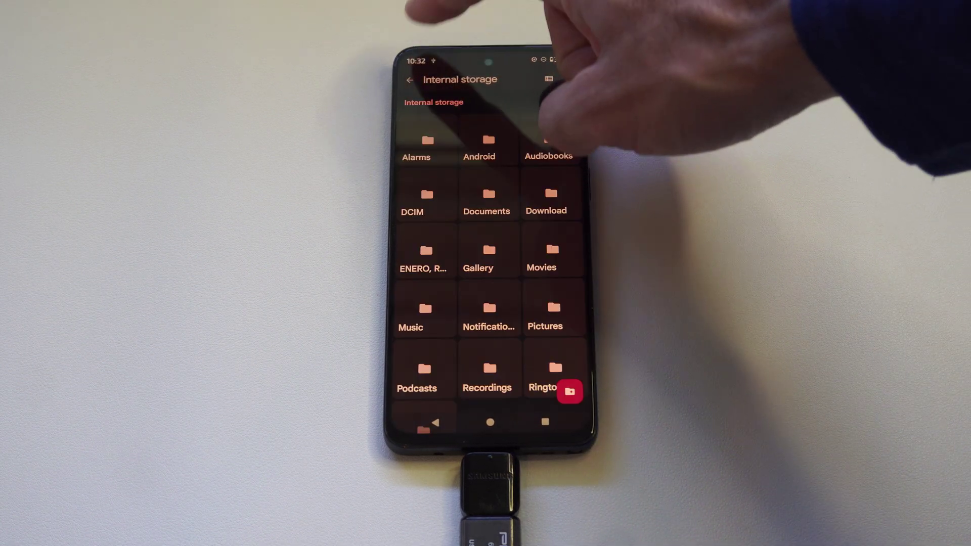
click(410, 79)
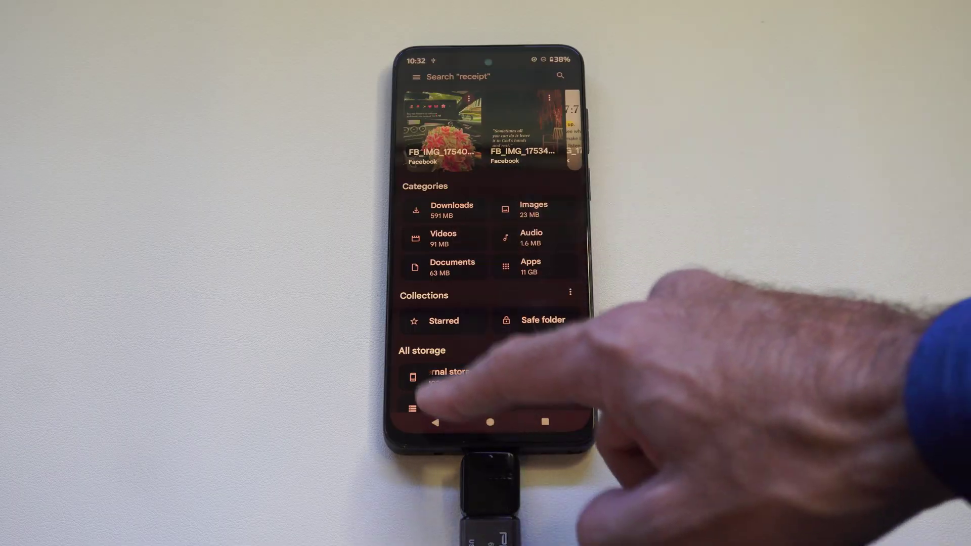
scroll(440, 414, down, 1)
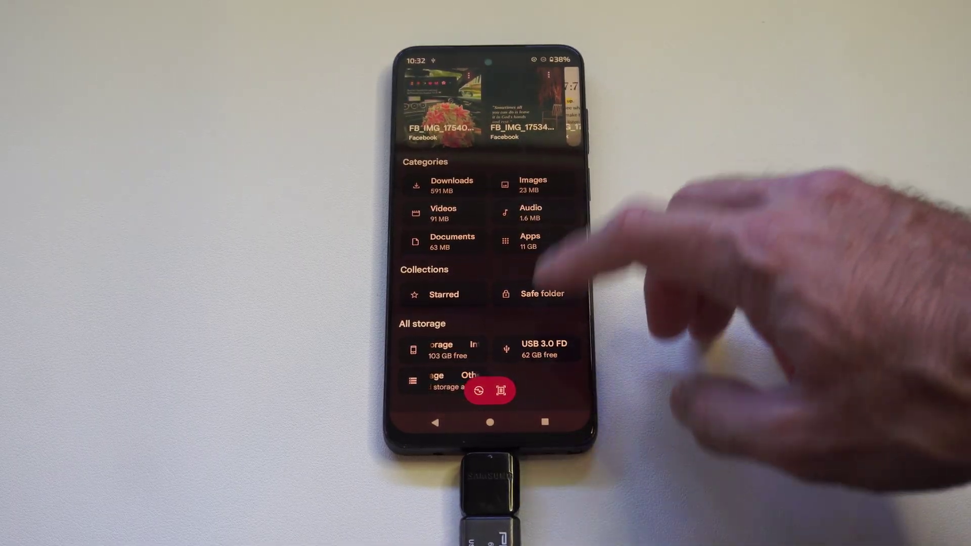
click(544, 346)
click(416, 205)
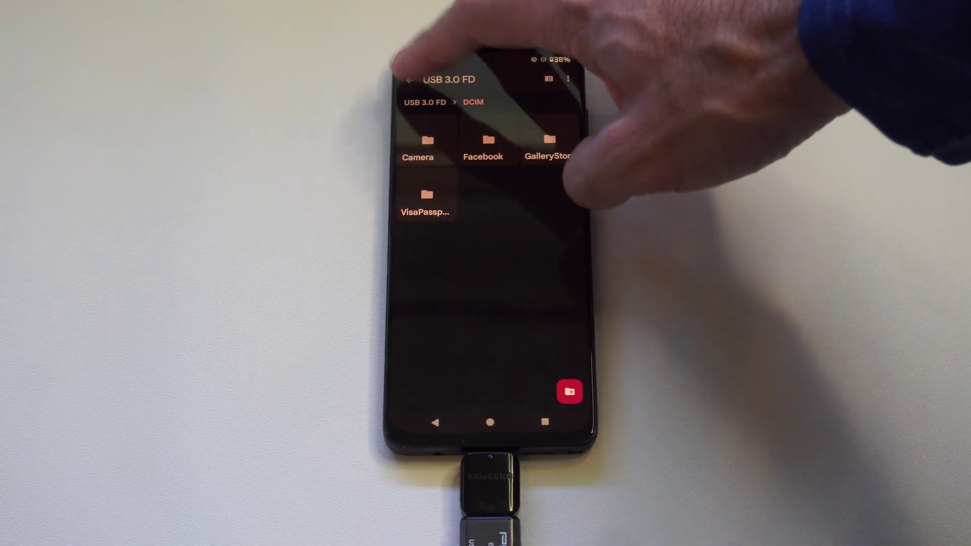
click(409, 79)
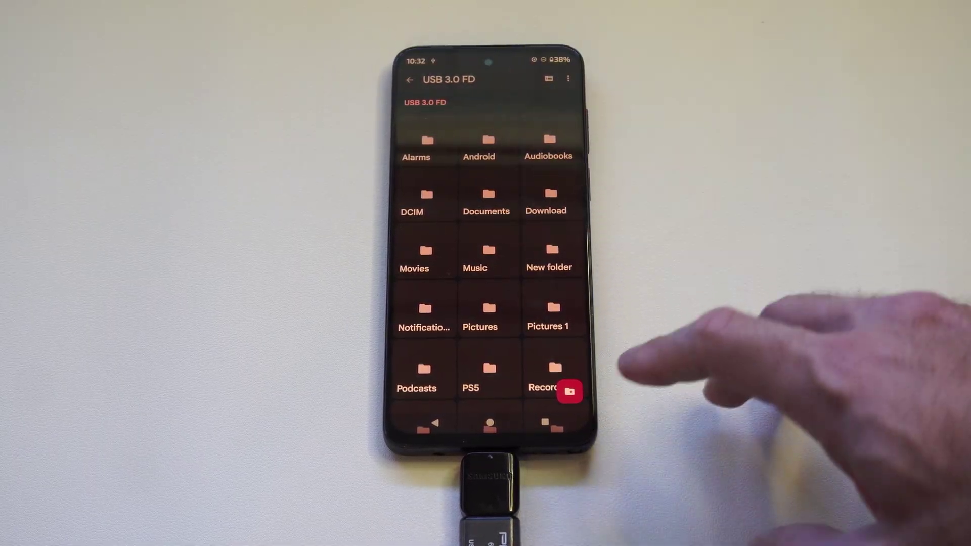
Check the emptied internal storage, then return to the USB drive's top-level folders
click(409, 79)
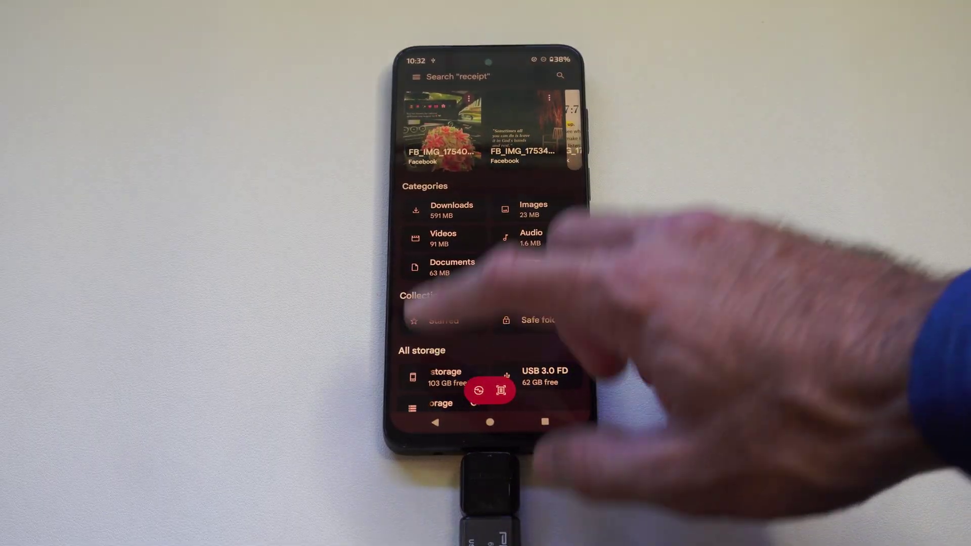
click(452, 375)
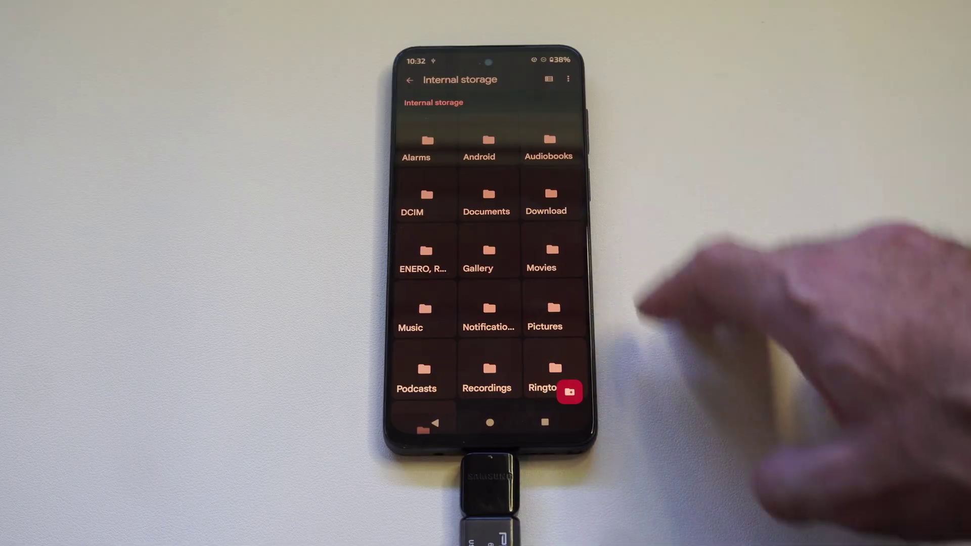
scroll(531, 227, down, 2)
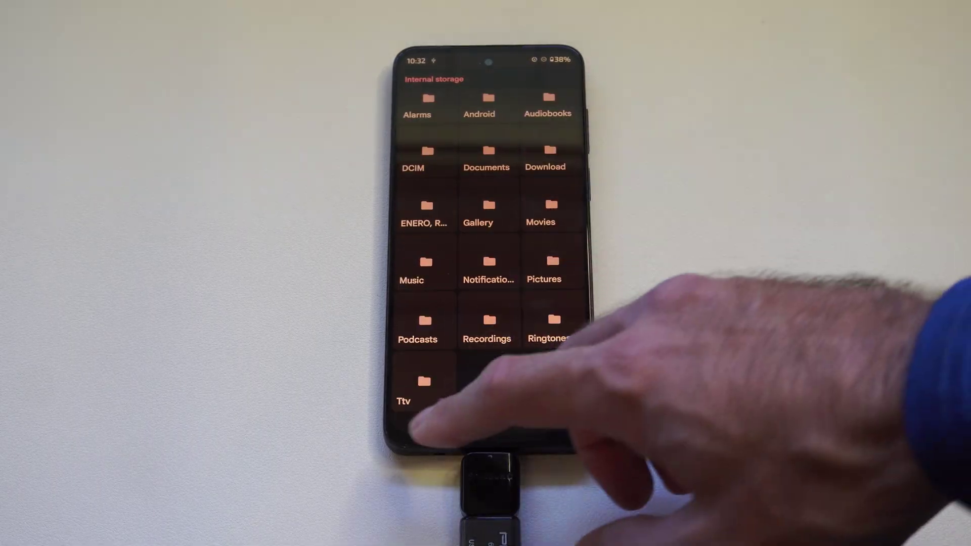
click(434, 422)
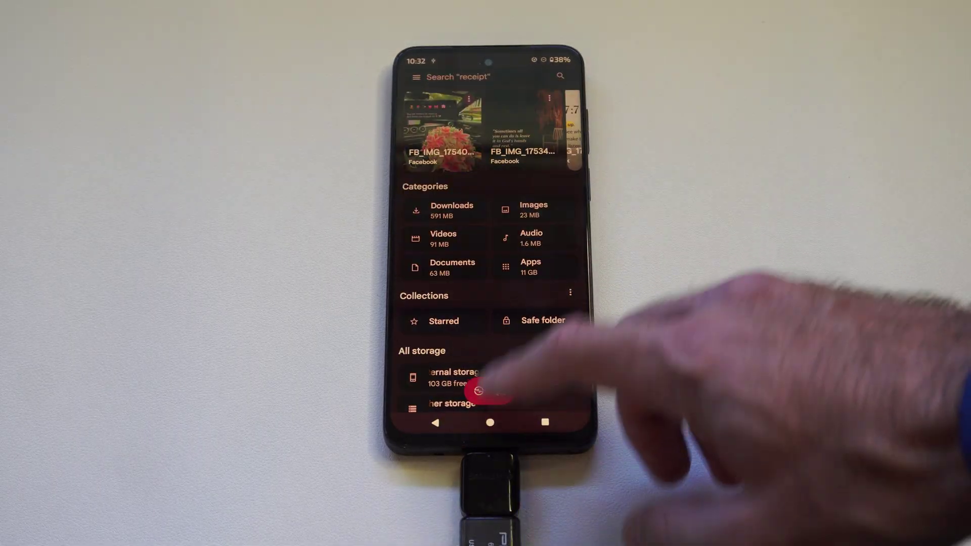
scroll(488, 364, down, 1)
click(535, 348)
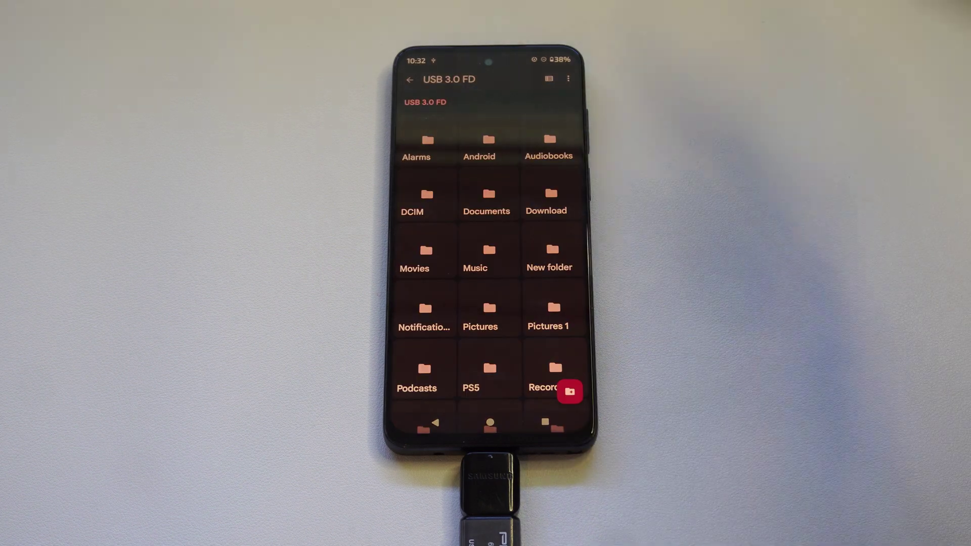